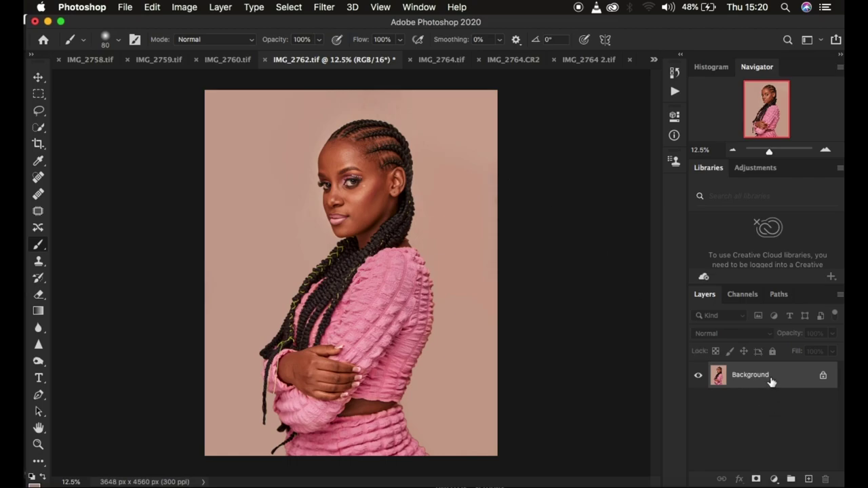
Duplicate the Background twice, rename the copies 'low' and 'high', and select low
key(super+j)
key(super+j)
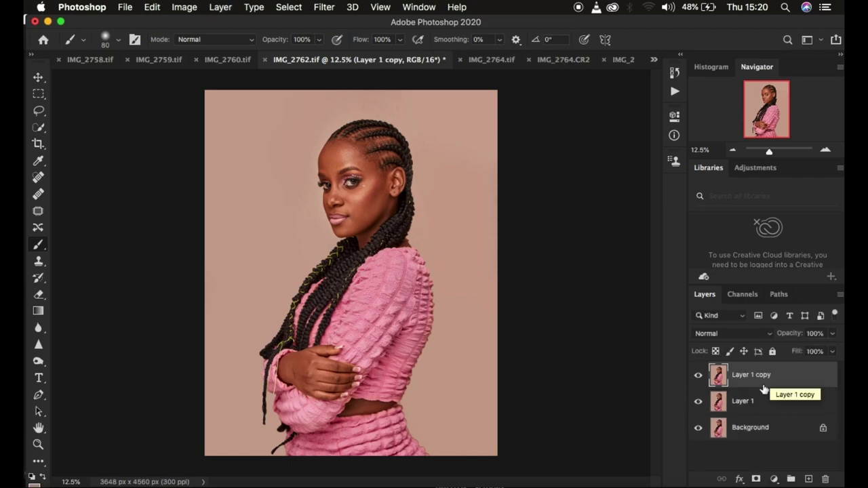
double_click(744, 402)
text(low)
key(Return)
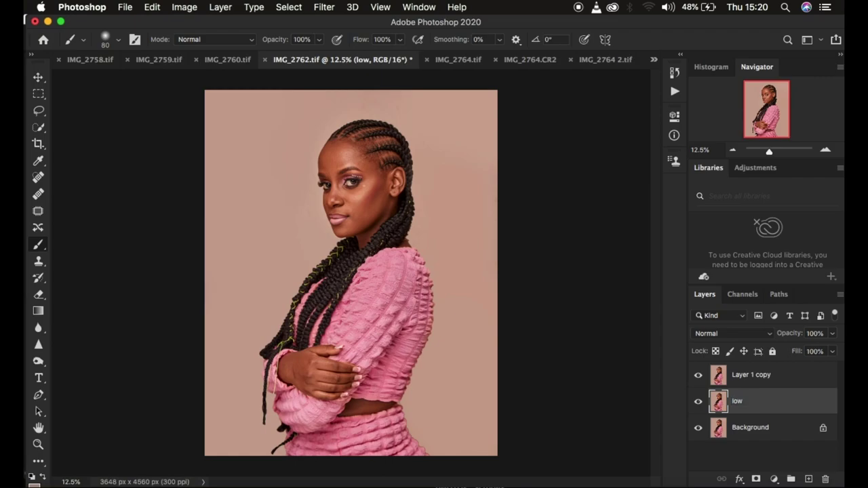
double_click(746, 374)
key(BackSpace)
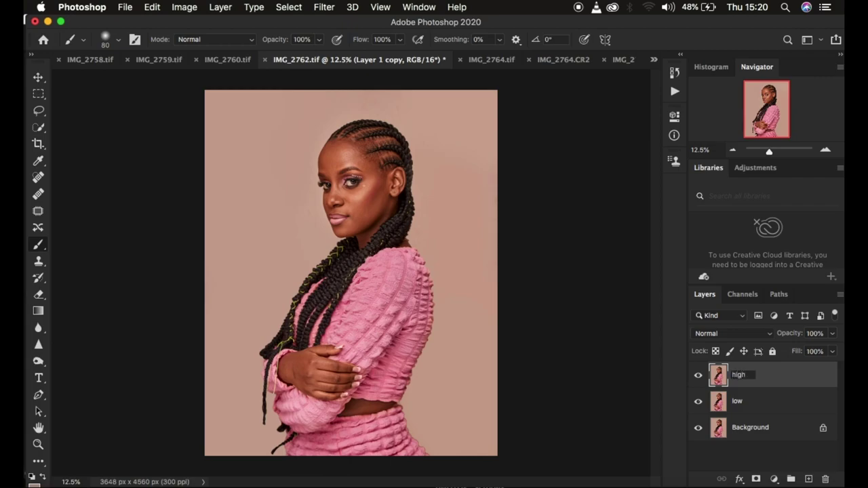
key(Return)
click(717, 399)
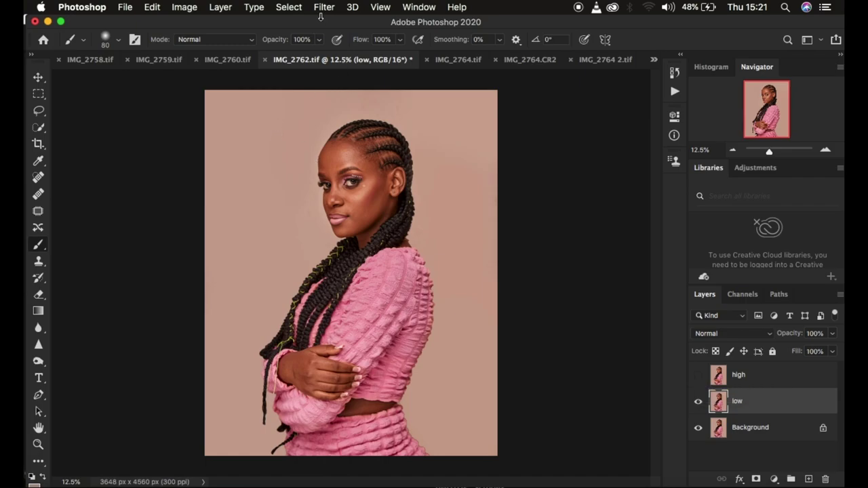
Apply a 5.0-pixel Gaussian Blur to the low layer, checking the eye and cheek skin in the preview
click(324, 7)
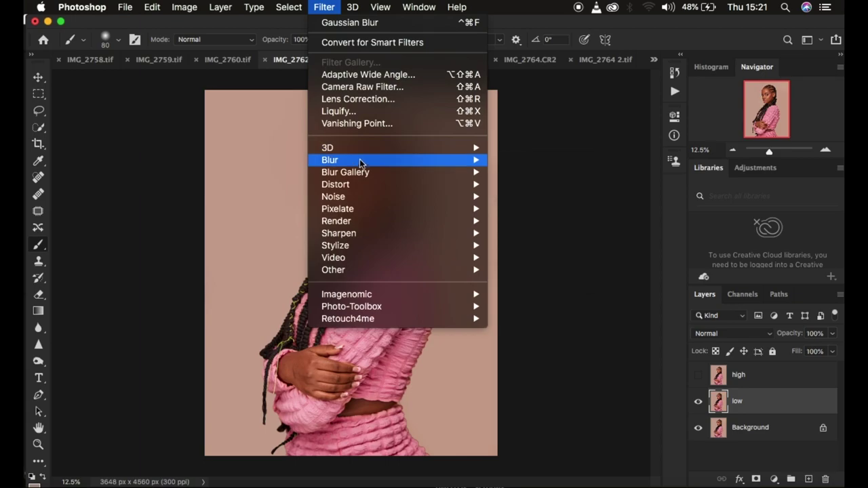
mouse_move(384, 160)
click(536, 210)
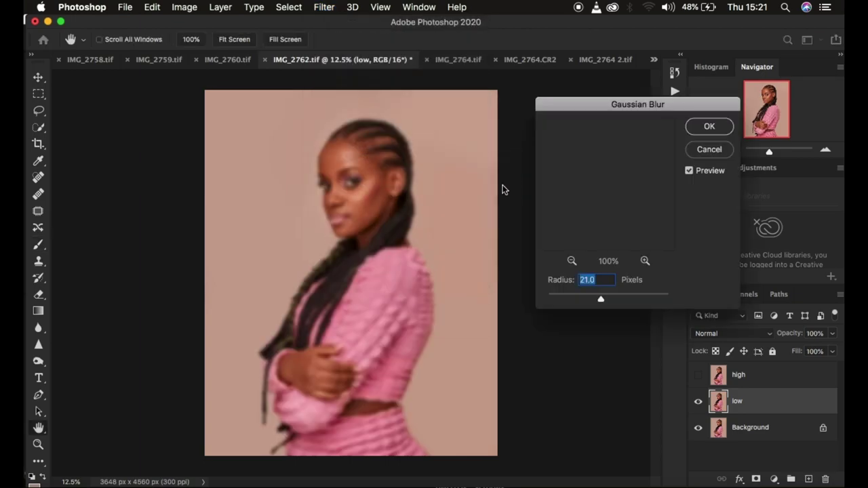
drag(601, 304, 513, 305)
drag(619, 161, 569, 244)
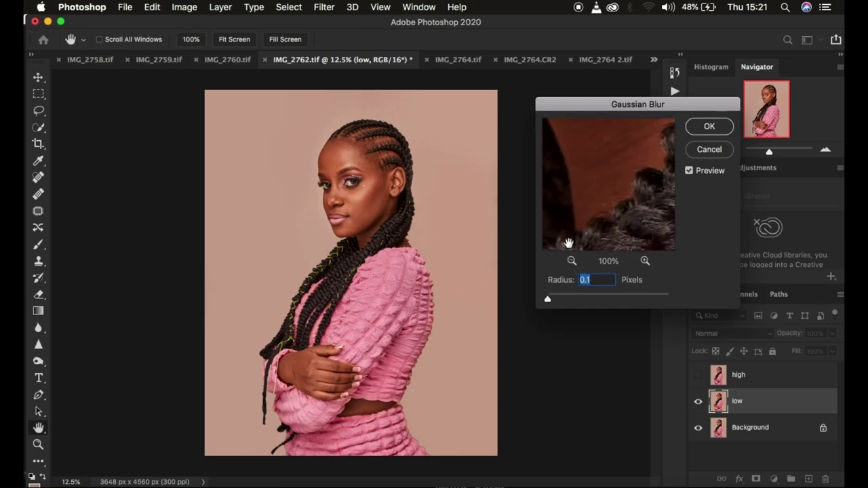
click(572, 260)
click(572, 260)
drag(601, 162, 595, 212)
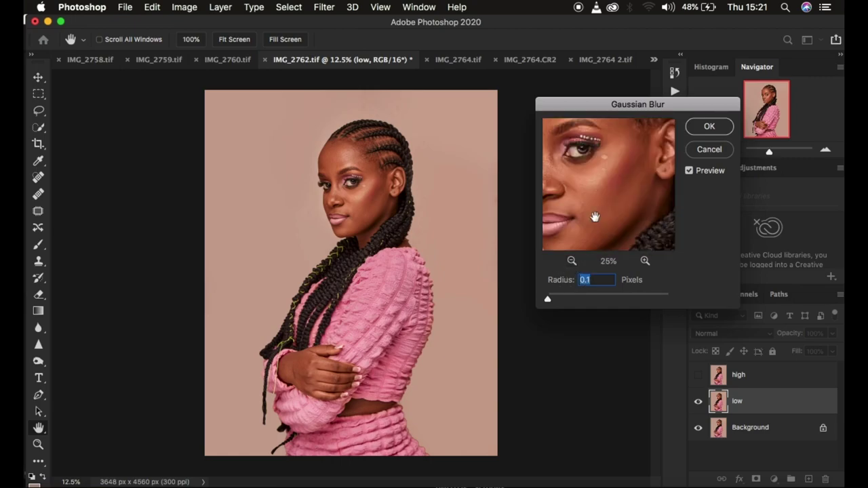
click(646, 261)
click(645, 260)
click(645, 260)
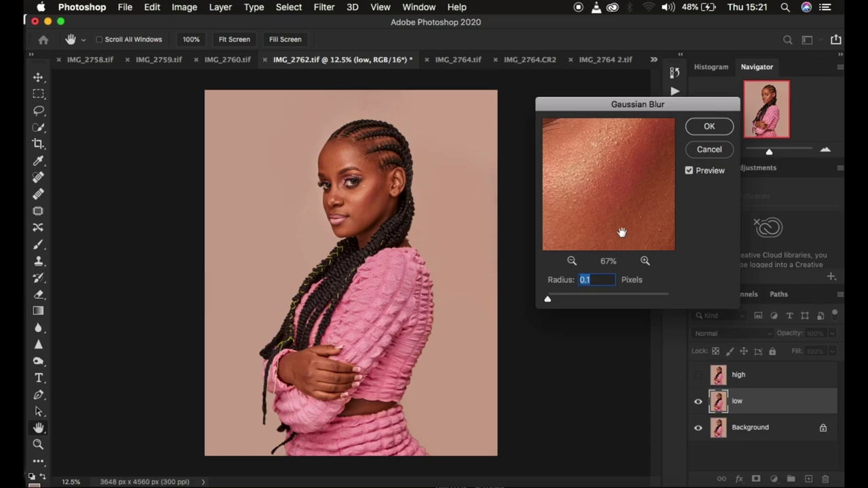
drag(599, 162, 631, 188)
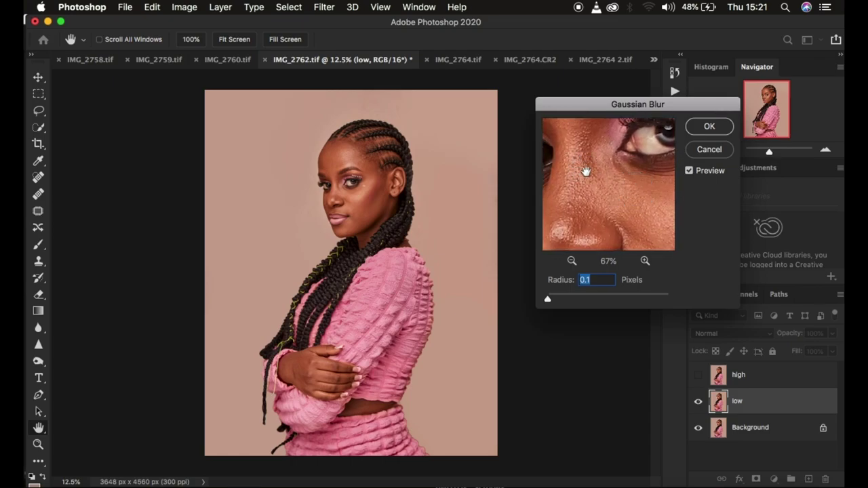
drag(550, 303, 580, 300)
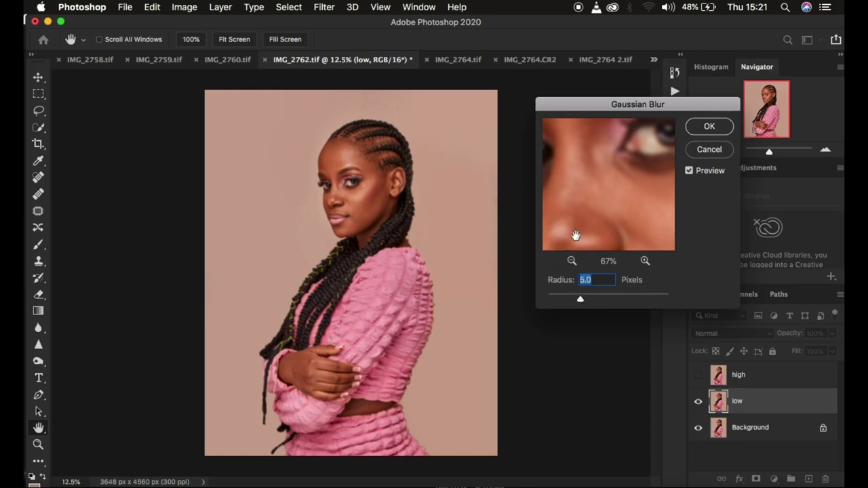
click(708, 127)
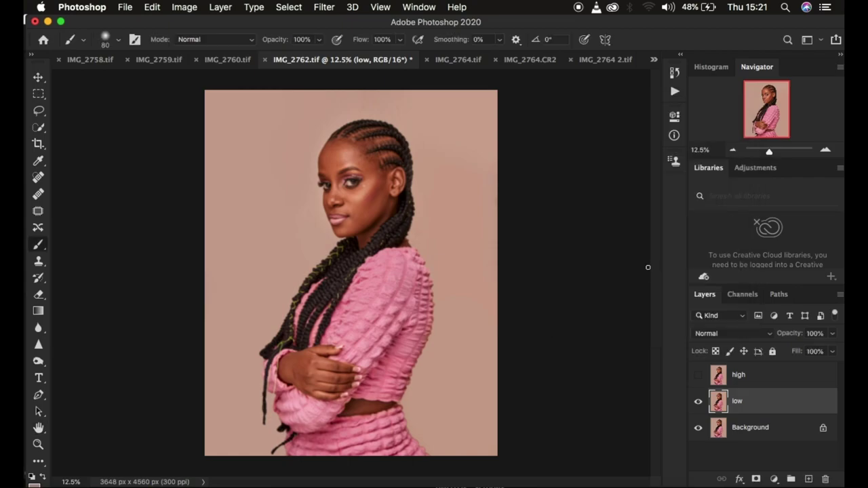
Show and select the high layer and set up Apply Image with low as the source layer
click(751, 379)
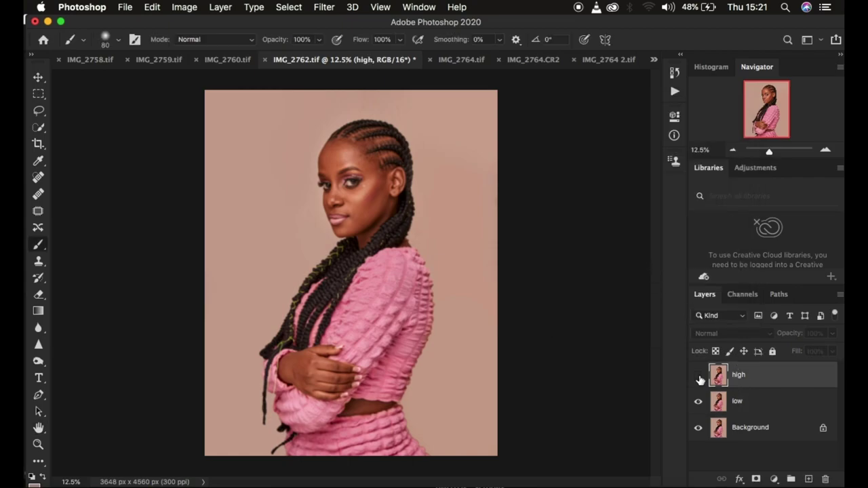
click(699, 379)
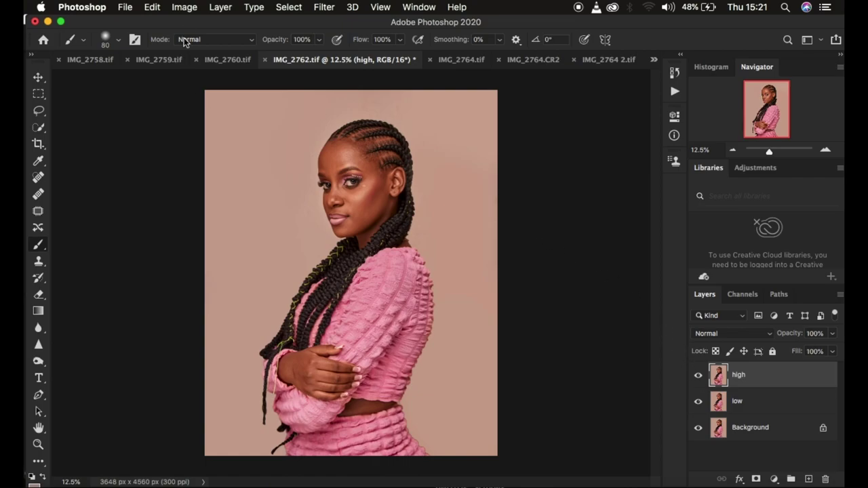
click(183, 8)
click(184, 8)
click(184, 8)
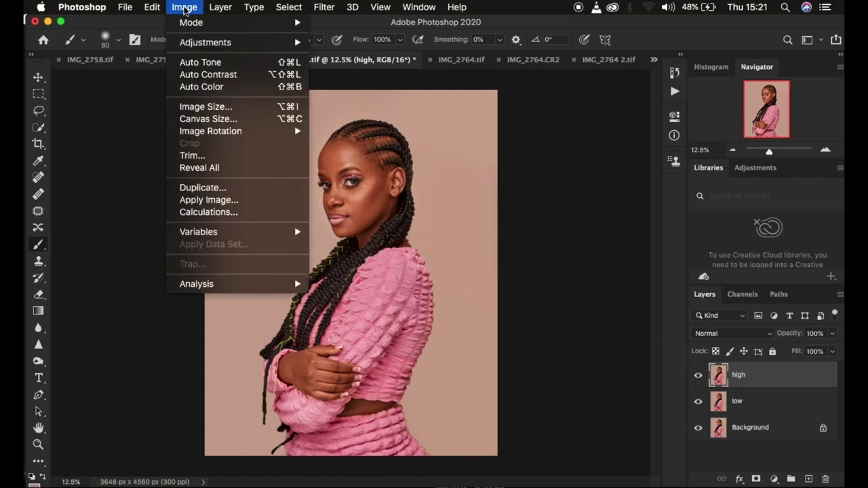
click(223, 201)
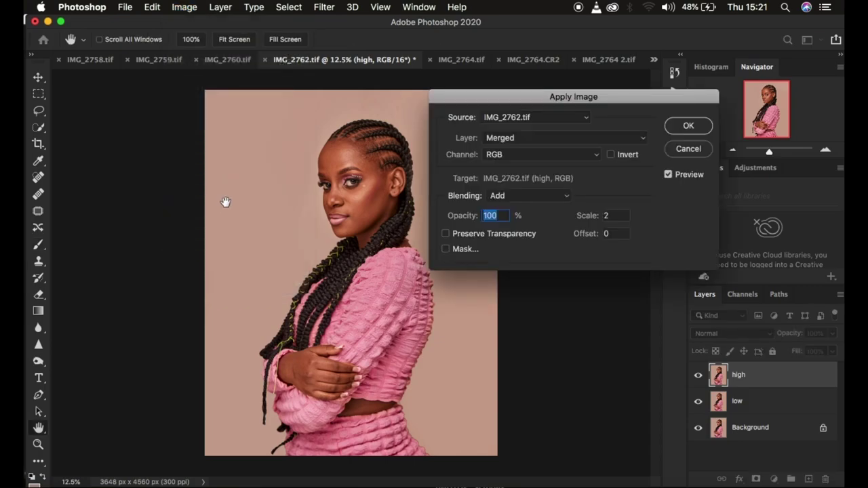
click(520, 140)
click(517, 167)
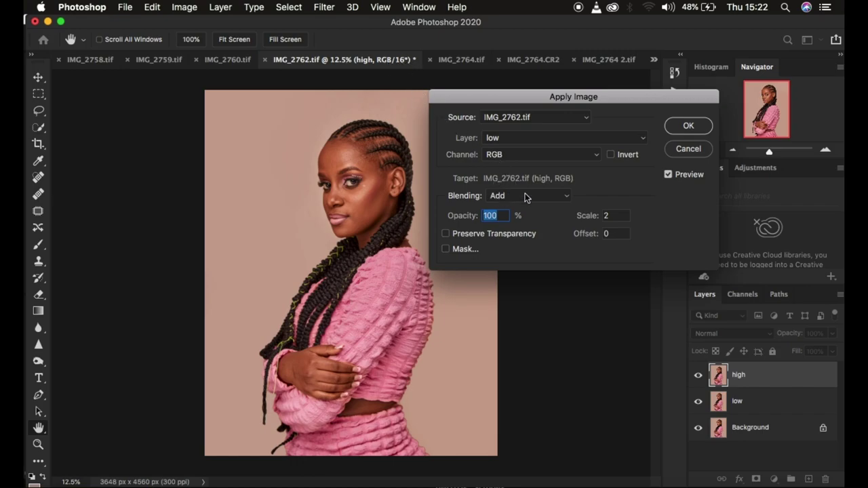
Apply the inverted low layer to high with Add blending, scale 2, offset 0
click(513, 197)
click(514, 197)
key(Tab)
click(612, 155)
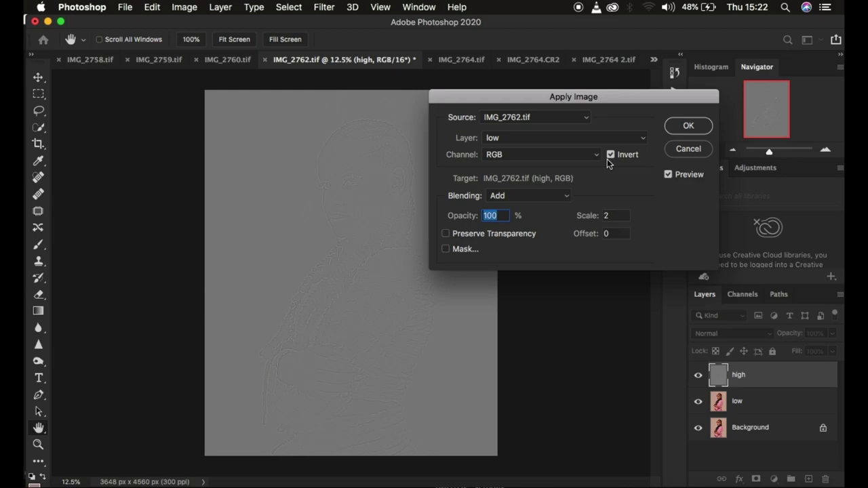
click(611, 155)
click(550, 196)
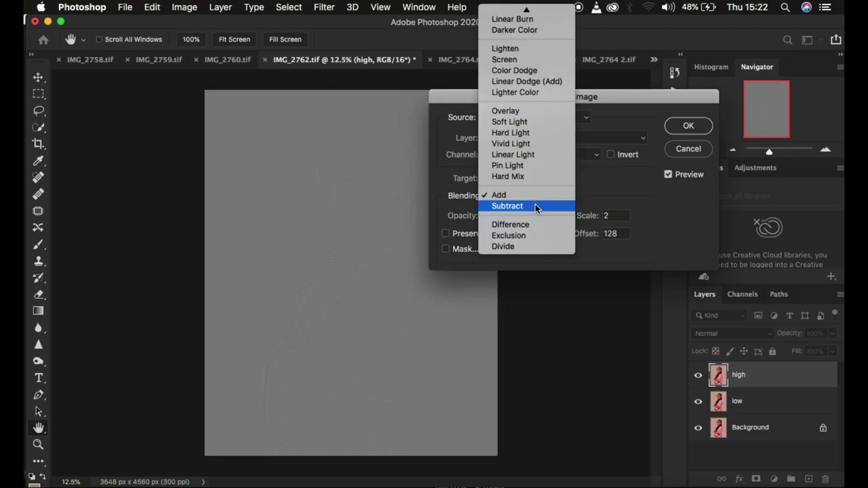
click(539, 204)
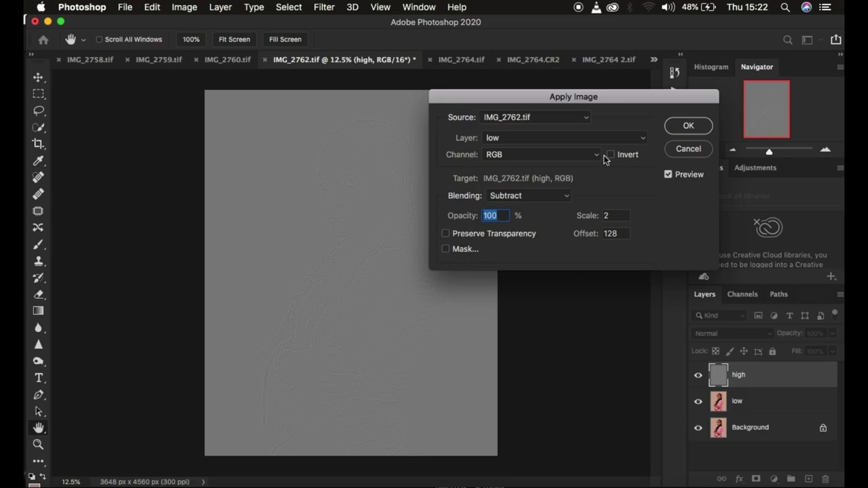
click(525, 196)
click(521, 186)
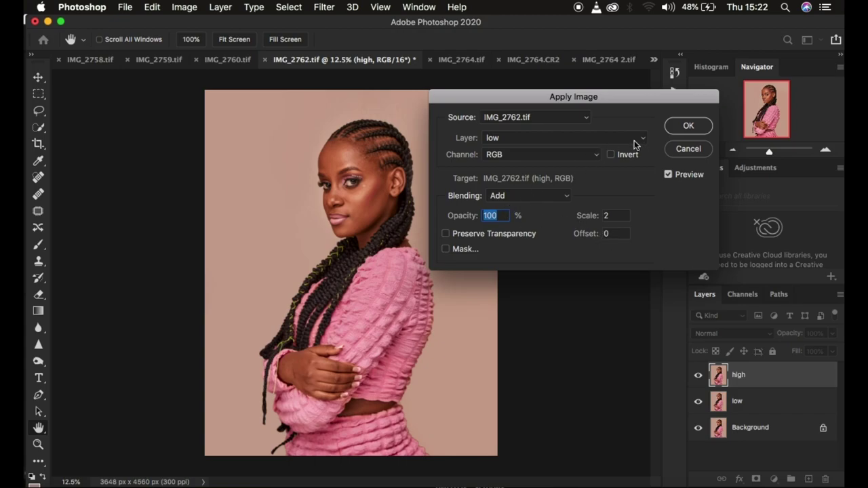
click(611, 155)
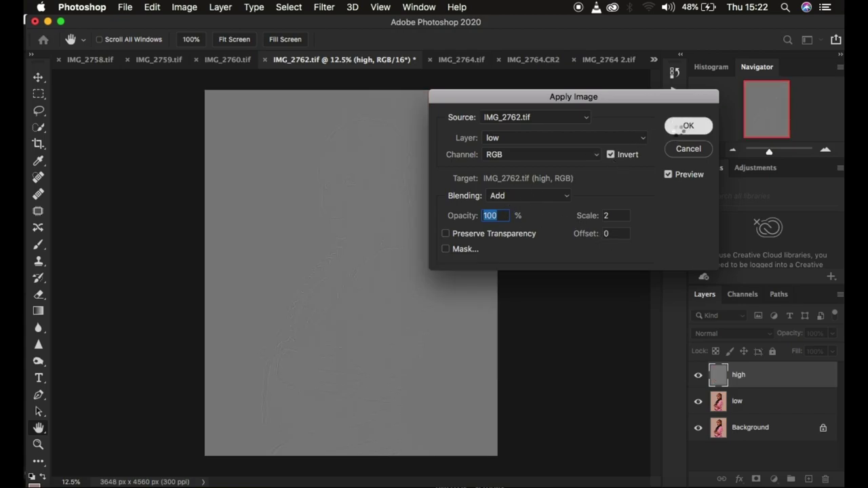
key(Return)
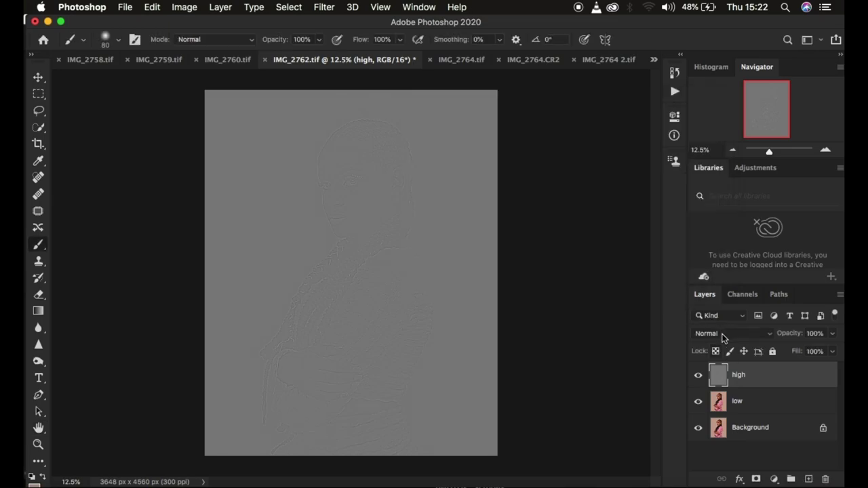
Set high to Linear Light and group high and low into a group named 'freq sep'
click(724, 339)
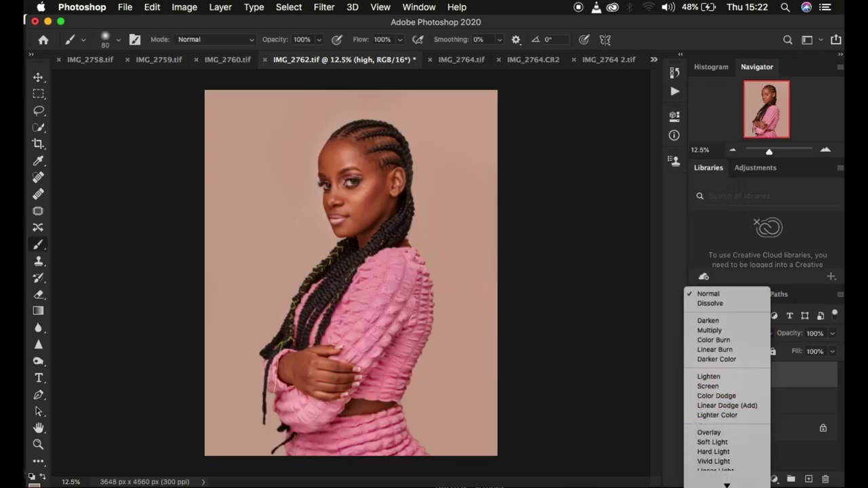
click(713, 413)
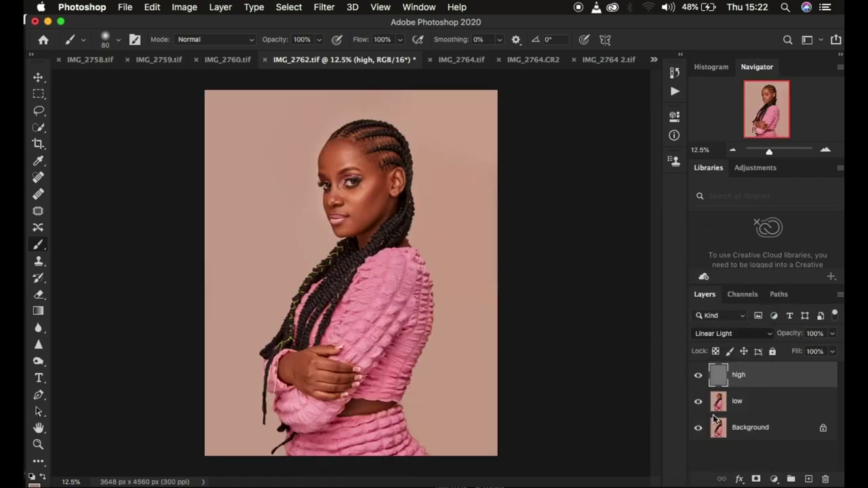
shift+click(772, 402)
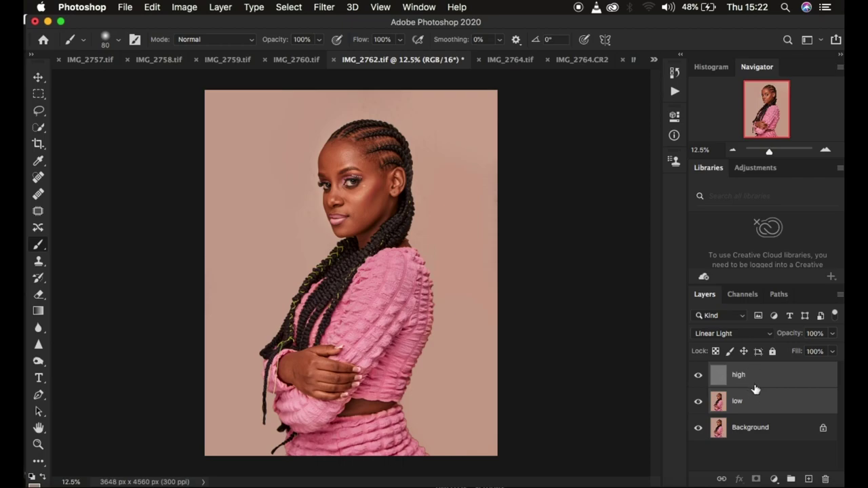
drag(782, 379, 791, 478)
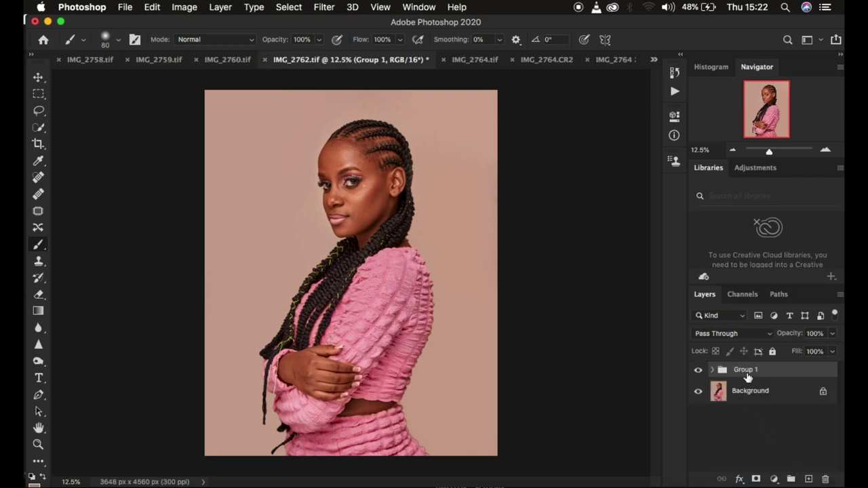
double_click(746, 371)
text(freq sep)
key(Return)
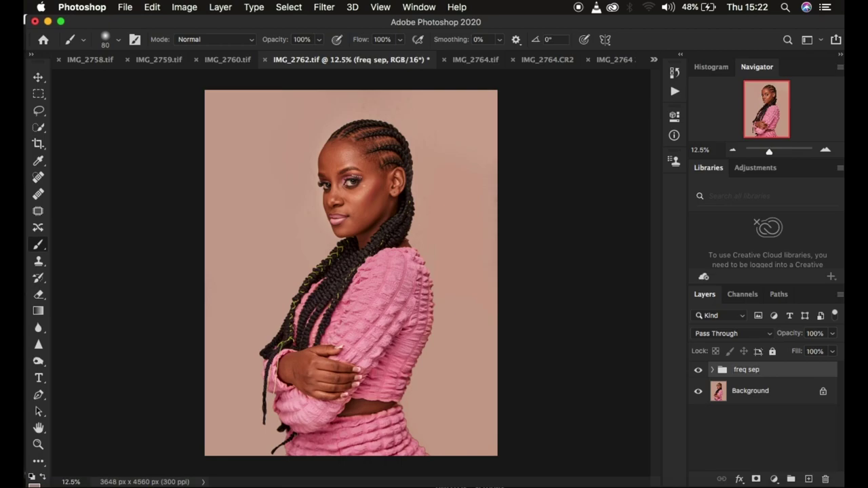
Expand the freq sep group, compare it hidden and shown, then hide high and select low
click(712, 370)
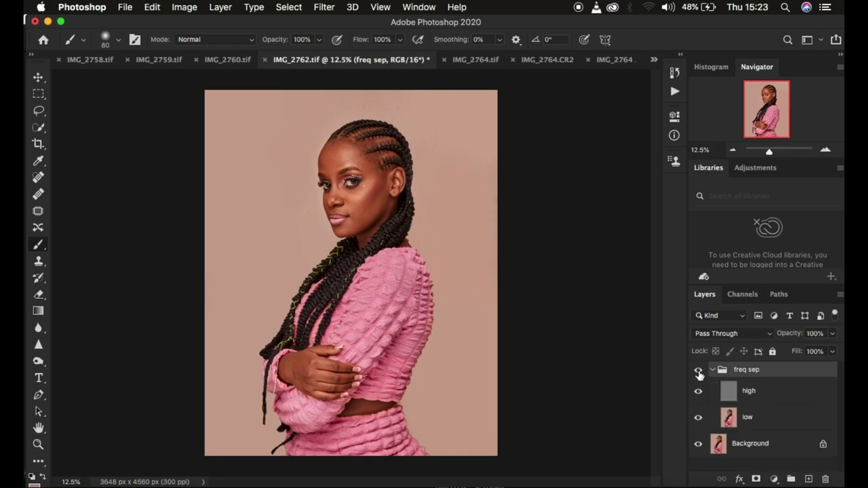
click(699, 372)
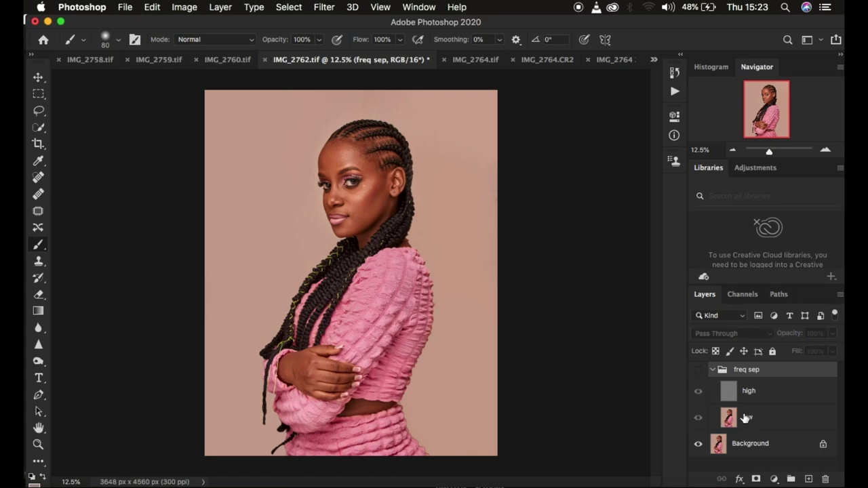
click(699, 370)
click(700, 392)
click(761, 421)
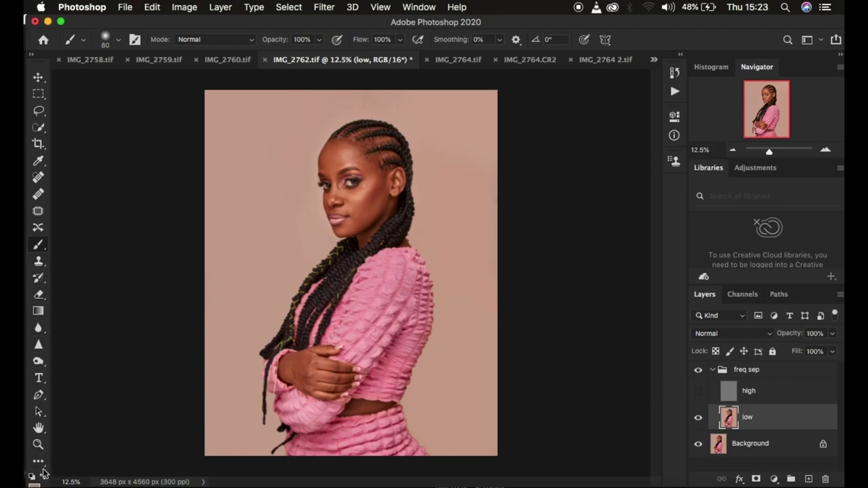
Set up the Mixer Brush with a soft round tip and a cleaned brush
key(shift+b)
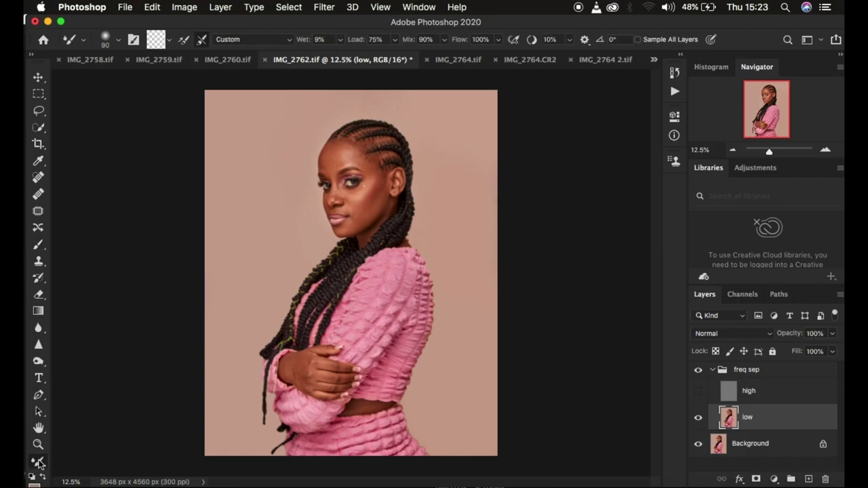
click(119, 39)
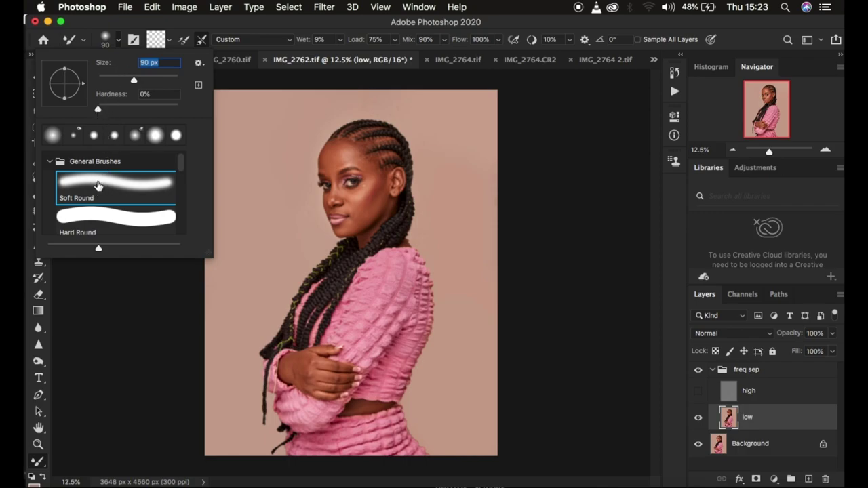
click(200, 41)
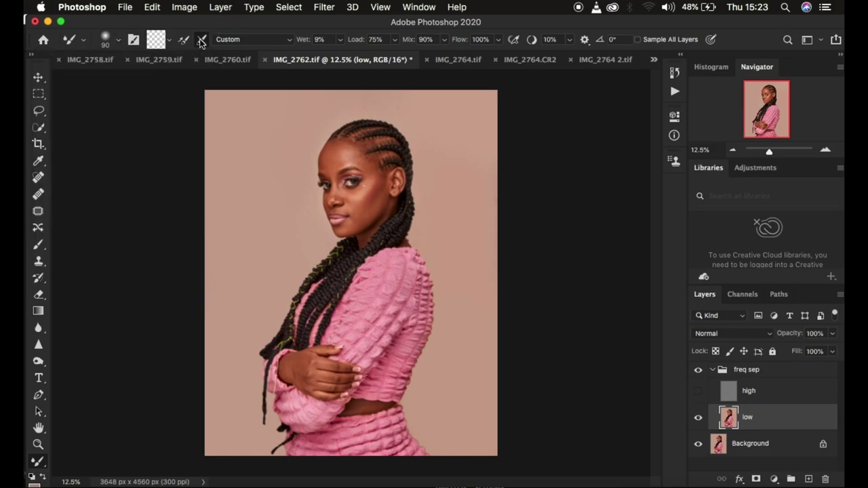
click(167, 45)
click(171, 62)
Zoom in and blend the skin tones on the forehead, cheek and around the eye
key(super+equal)
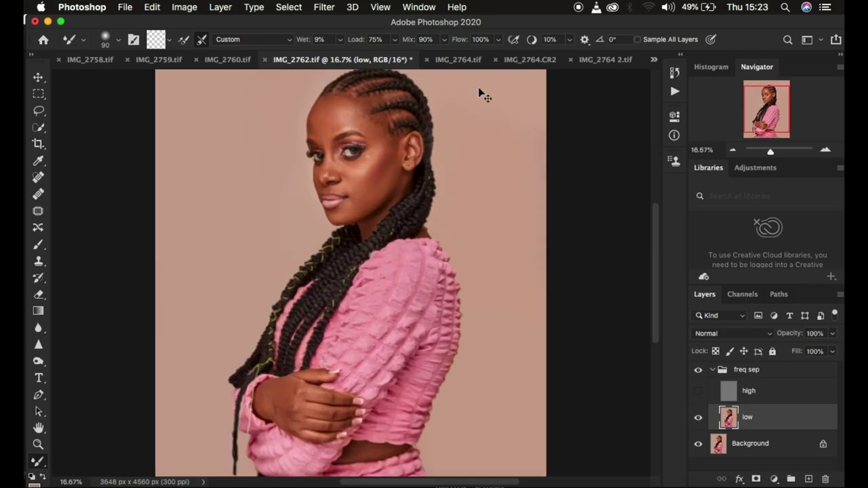
key(super+equal)
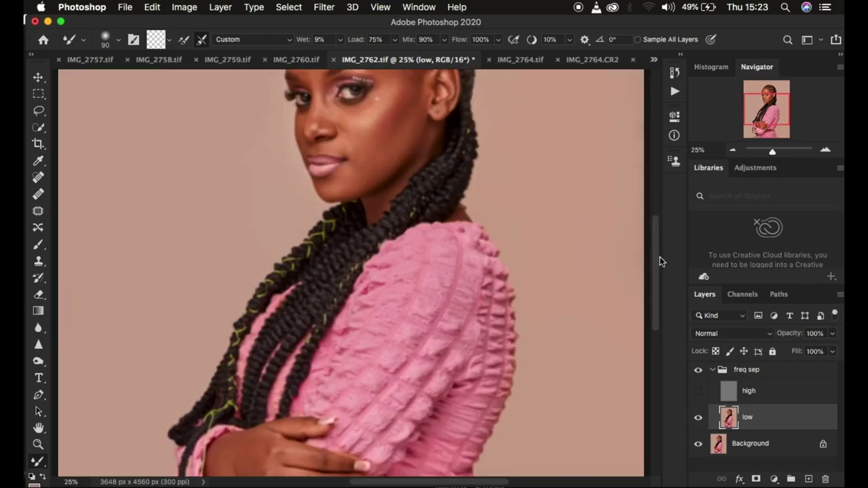
drag(653, 260, 651, 242)
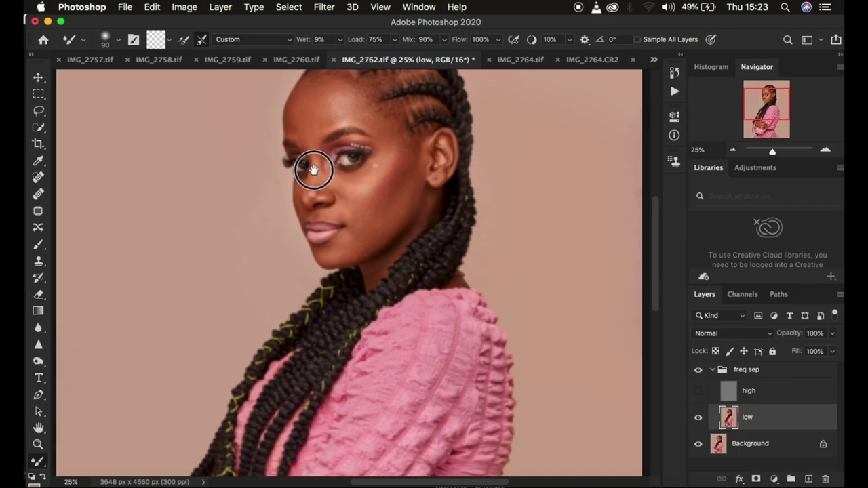
scroll(314, 163, up, 2)
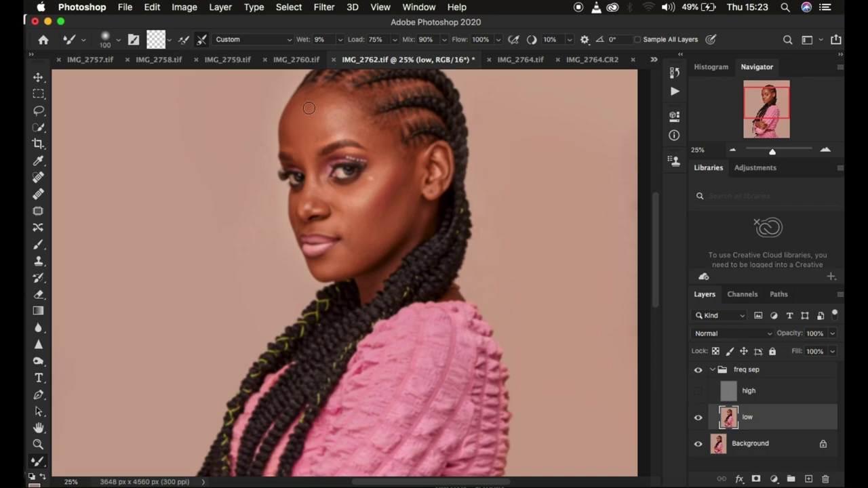
mouse_move(300, 110)
mouse_down()
mouse_move(289, 140)
mouse_move(298, 145)
mouse_move(294, 123)
mouse_move(289, 144)
mouse_move(295, 147)
mouse_move(293, 135)
mouse_move(297, 148)
mouse_move(301, 106)
mouse_move(312, 111)
mouse_move(318, 138)
mouse_move(310, 114)
mouse_move(327, 98)
mouse_move(300, 153)
mouse_move(297, 129)
mouse_move(325, 119)
mouse_move(321, 127)
mouse_move(329, 105)
mouse_move(343, 125)
mouse_move(346, 117)
mouse_move(333, 129)
mouse_move(331, 102)
mouse_move(323, 135)
mouse_move(291, 137)
mouse_move(296, 113)
mouse_move(325, 126)
mouse_move(322, 135)
mouse_move(291, 136)
mouse_move(316, 109)
mouse_up()
mouse_move(350, 126)
mouse_down()
mouse_move(380, 136)
mouse_move(351, 124)
mouse_move(333, 132)
mouse_move(323, 109)
mouse_move(323, 119)
mouse_up()
mouse_move(385, 164)
mouse_down()
mouse_move(374, 193)
mouse_move(387, 155)
mouse_move(380, 147)
mouse_move(386, 193)
mouse_move(368, 219)
mouse_move(399, 204)
mouse_move(377, 232)
mouse_move(410, 184)
mouse_move(376, 231)
mouse_move(382, 232)
mouse_move(327, 262)
mouse_move(342, 273)
mouse_move(367, 256)
mouse_move(360, 236)
mouse_move(353, 242)
mouse_move(384, 186)
mouse_move(405, 186)
mouse_move(415, 171)
mouse_move(420, 177)
mouse_move(400, 236)
mouse_move(342, 259)
mouse_up()
mouse_move(314, 184)
mouse_down()
mouse_move(319, 174)
mouse_move(334, 228)
mouse_move(316, 181)
mouse_move(346, 184)
mouse_move(357, 196)
mouse_move(339, 221)
mouse_move(324, 205)
mouse_up()
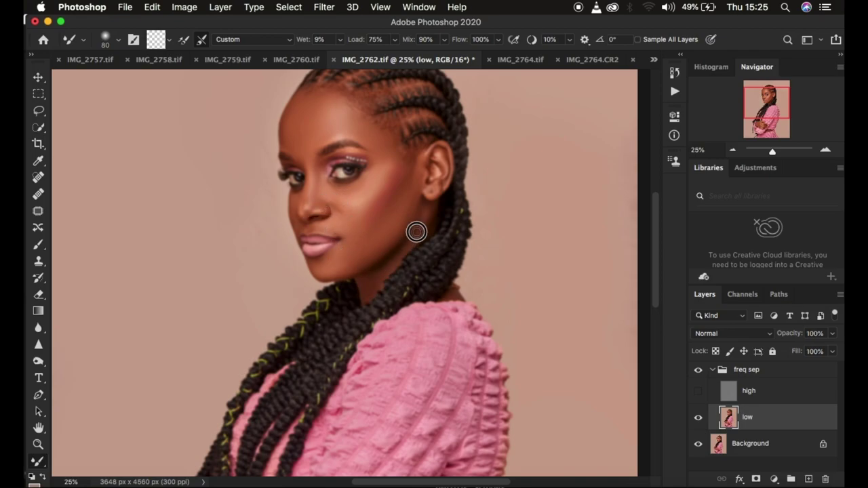
drag(330, 116, 333, 136)
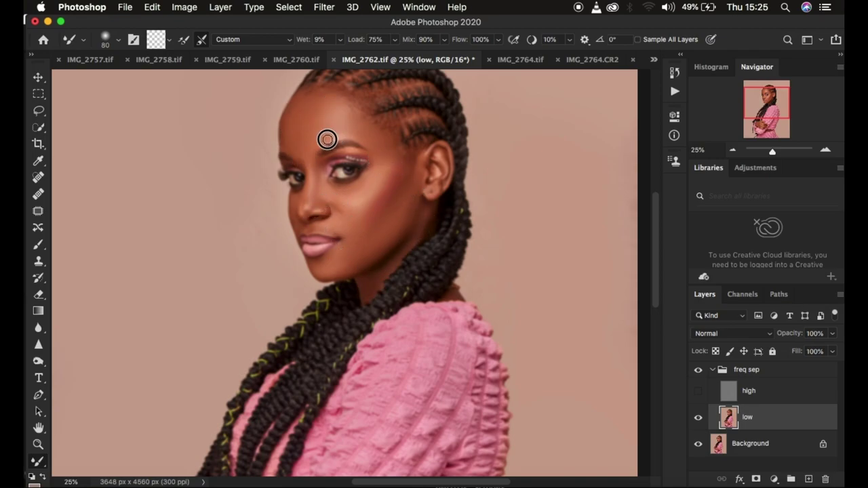
Enlarge the brush and smooth the skin tones on the hand, then view the whole photo
drag(655, 233, 655, 281)
key(bracketright)
key(bracketright)
key(bracketright)
mouse_move(216, 374)
mouse_down()
mouse_move(218, 393)
mouse_move(314, 373)
mouse_move(314, 397)
mouse_move(338, 414)
mouse_move(253, 414)
mouse_move(215, 380)
mouse_move(301, 337)
mouse_move(373, 364)
mouse_up()
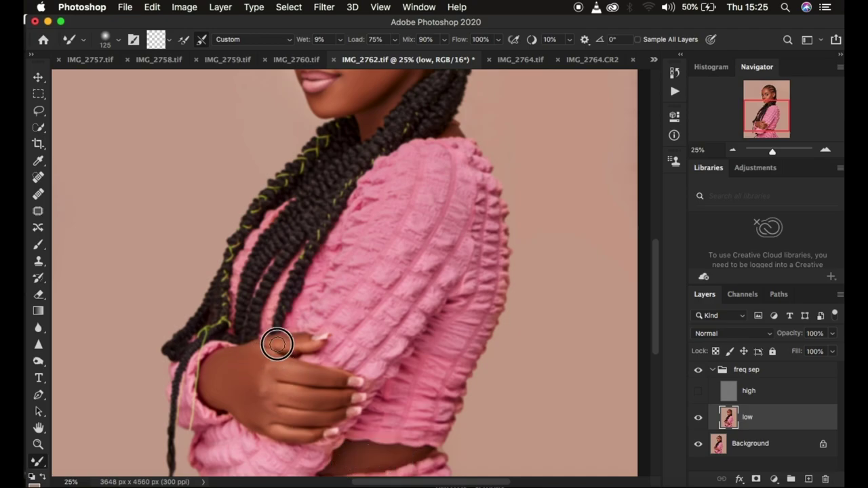
key(super+minus)
key(super+minus)
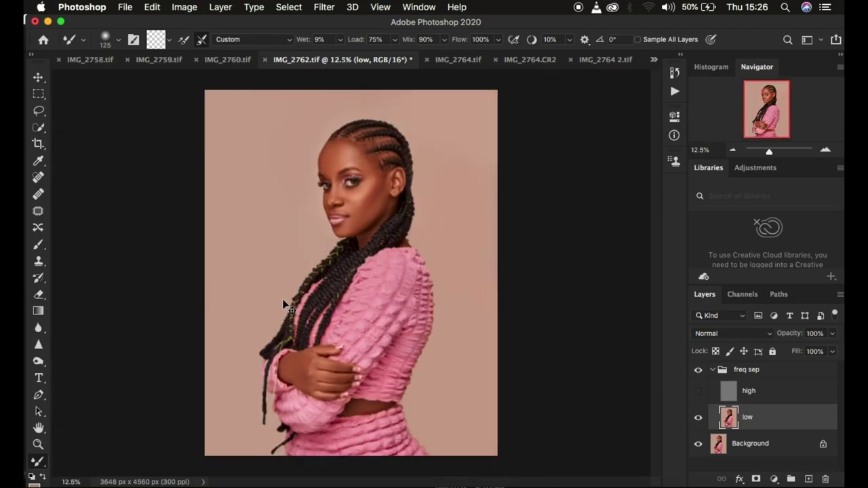
Show the high layer again and toggle the freq sep group to compare before and after
click(703, 392)
click(699, 372)
click(699, 373)
click(699, 374)
click(699, 372)
Zoom in and mixer-brush the skin tones along the jaw and neck on low
key(super+equal)
key(super+equal)
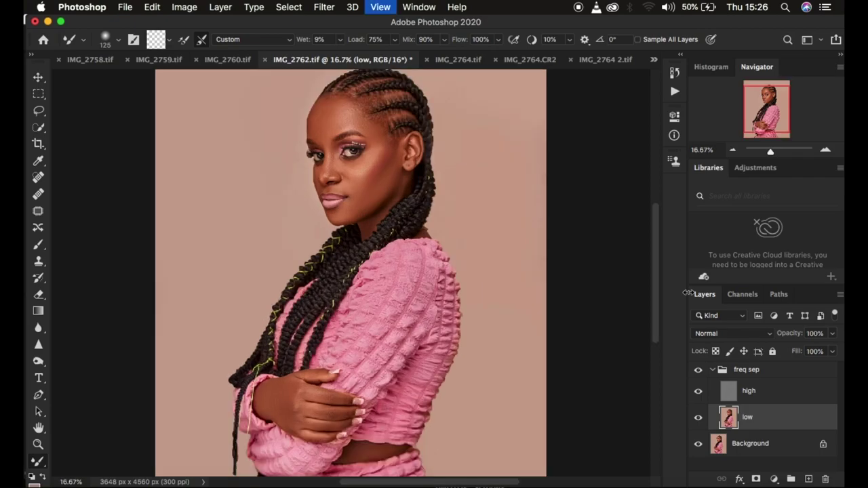
mouse_move(370, 176)
mouse_down()
mouse_move(409, 139)
mouse_move(426, 140)
mouse_move(365, 147)
mouse_move(371, 157)
mouse_up()
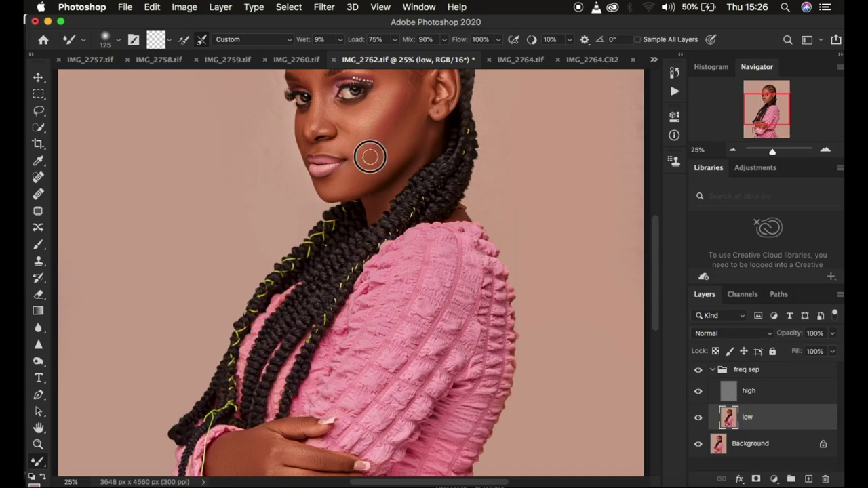
scroll(656, 244, up, 5)
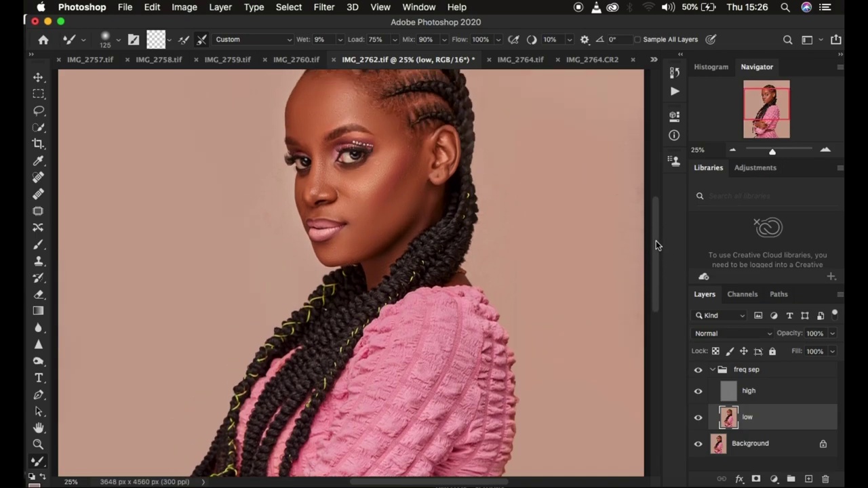
Select the high layer and set up the Clone Stamp to sample the current layer
click(767, 400)
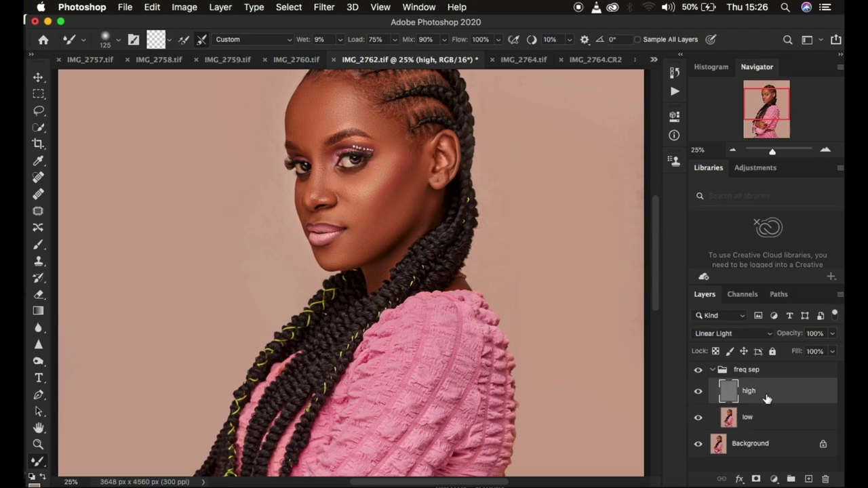
click(42, 264)
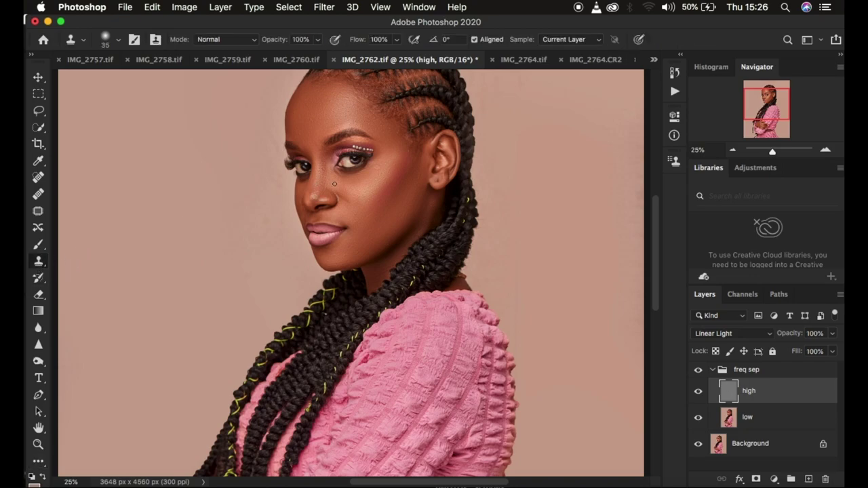
key(super+equal)
key(super+equal)
key(super+equal)
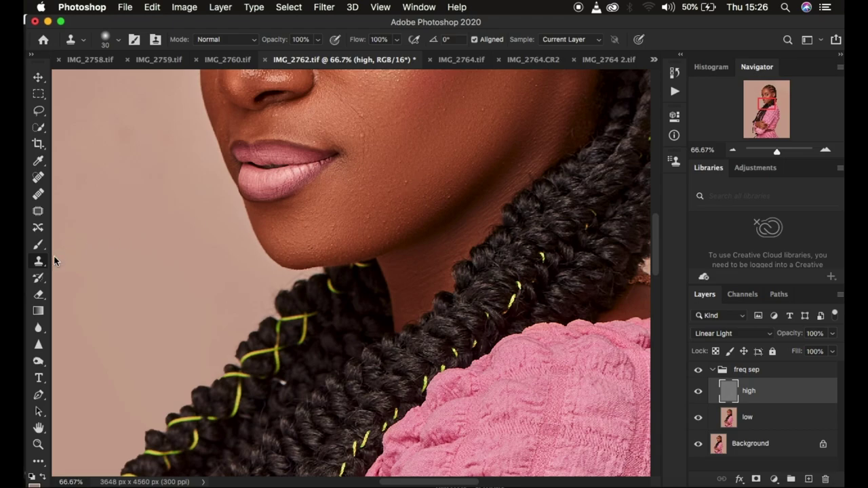
click(120, 41)
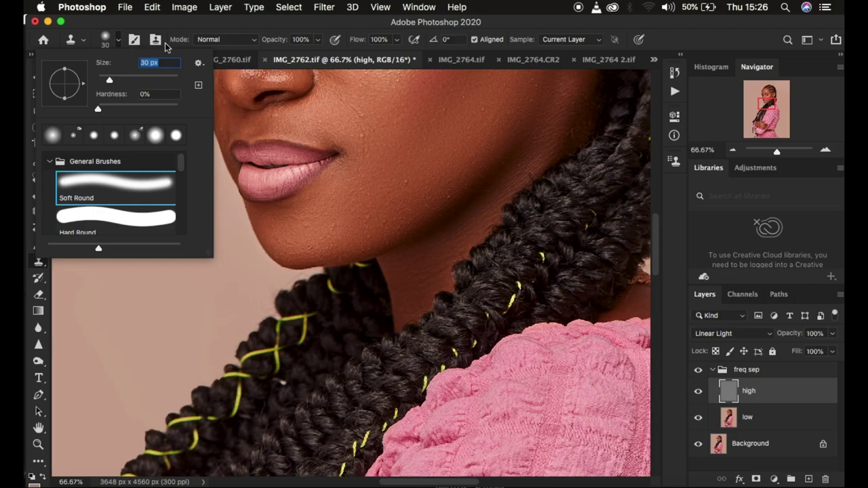
click(217, 24)
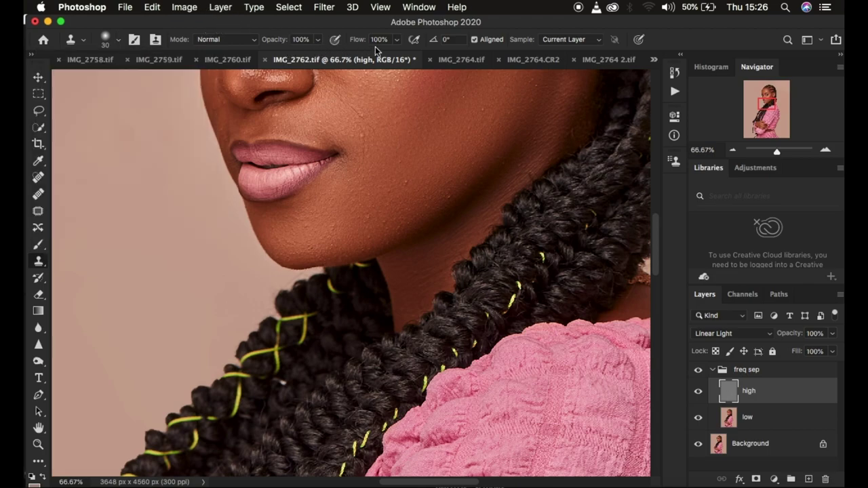
click(587, 40)
click(588, 41)
Clone away the blemishes on the cheek and the spot beside the ear
alt+click(377, 126)
click(361, 108)
drag(652, 239, 653, 220)
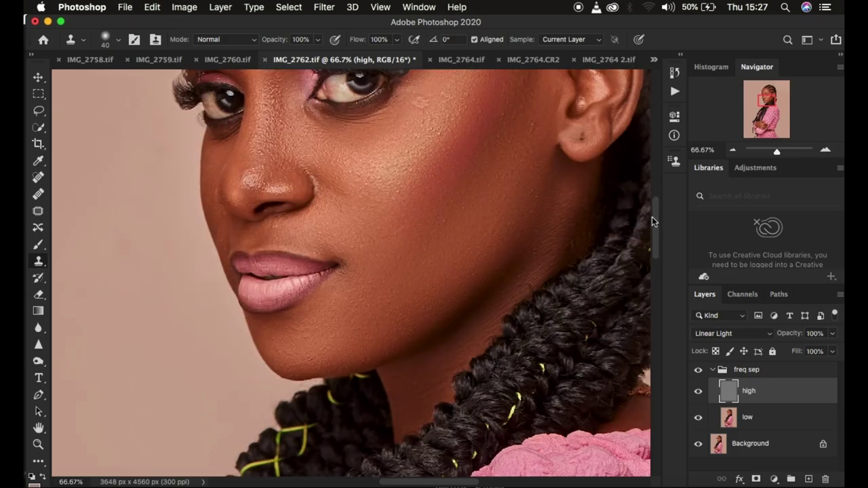
click(522, 124)
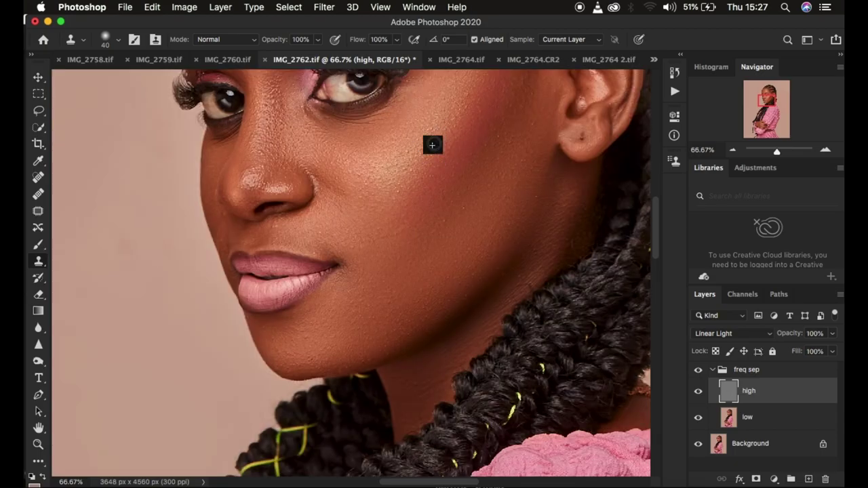
click(482, 219)
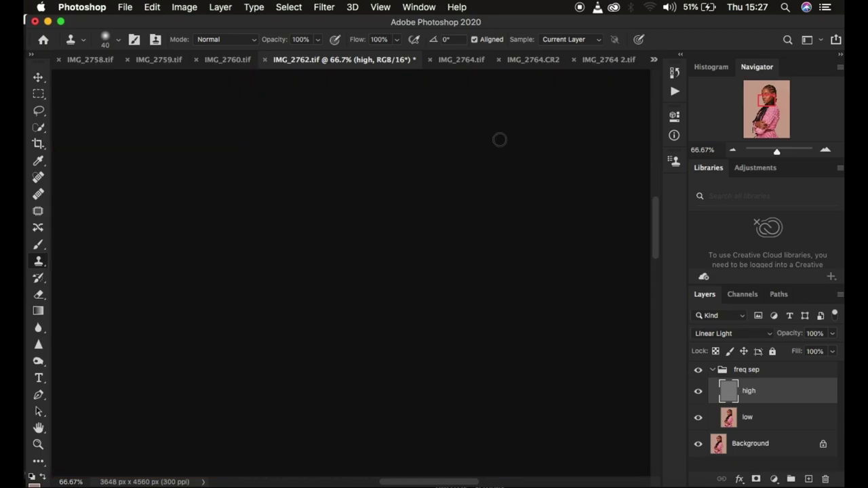
Enlarge the Clone Stamp to 60 px and set a clean skin source near the forehead
scroll(654, 202, up, 3)
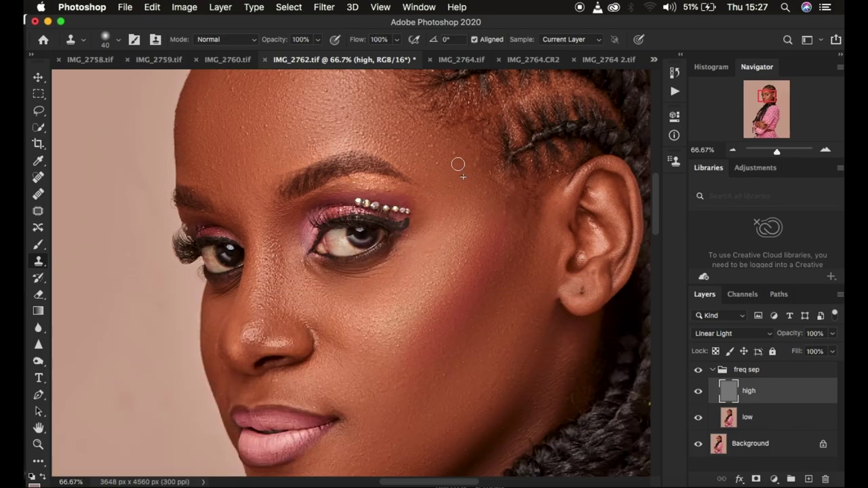
key(super+minus)
key(super+minus)
key(bracketright)
key(bracketright)
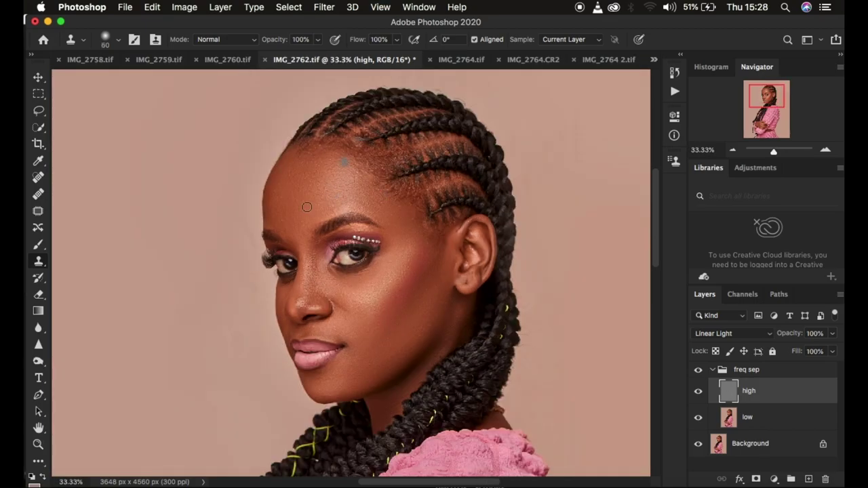
alt+click(279, 200)
key(super+minus)
key(super+minus)
key(super+minus)
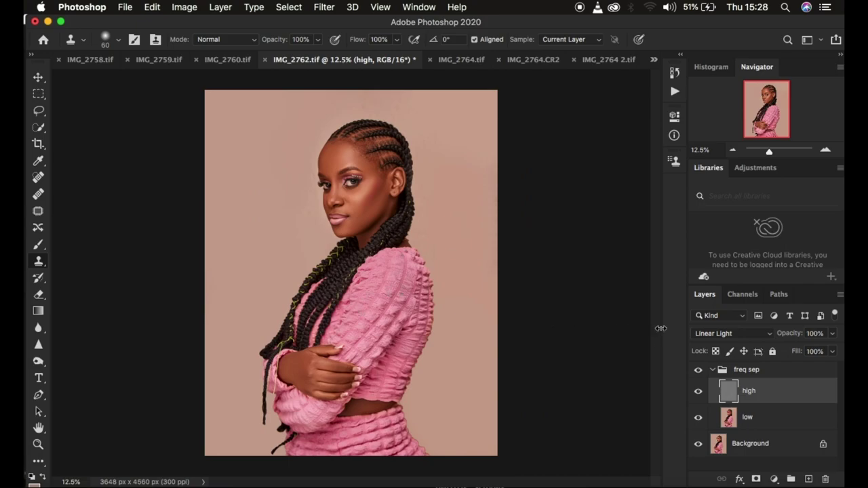
Collapse the freq sep group and toggle its visibility off and on to compare the retouch
click(712, 370)
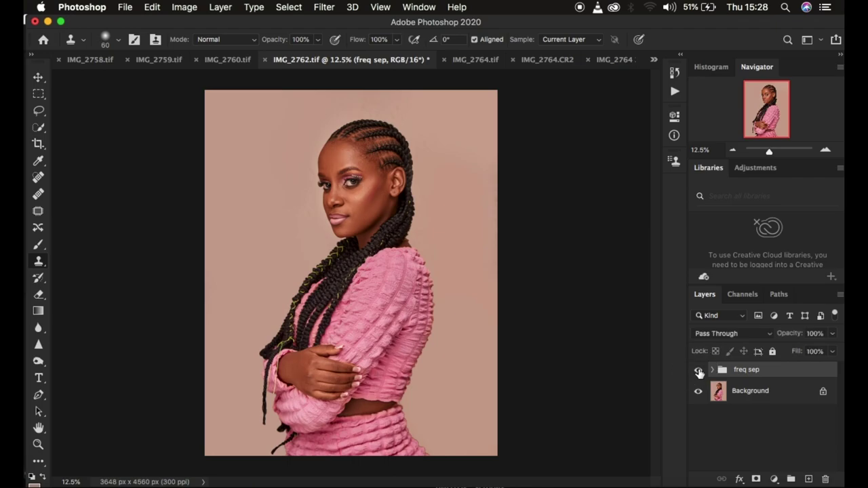
click(699, 371)
click(699, 370)
Add a Selective Color adjustment layer working on the Blacks colour range
click(774, 480)
click(773, 452)
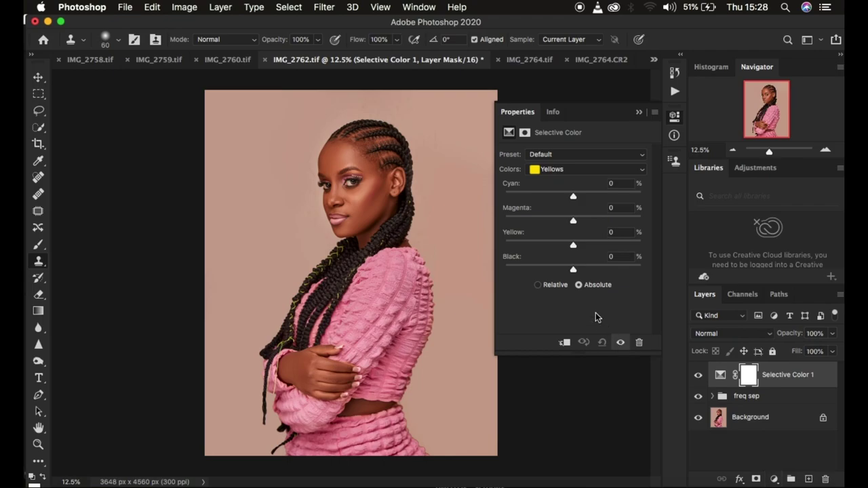
click(553, 169)
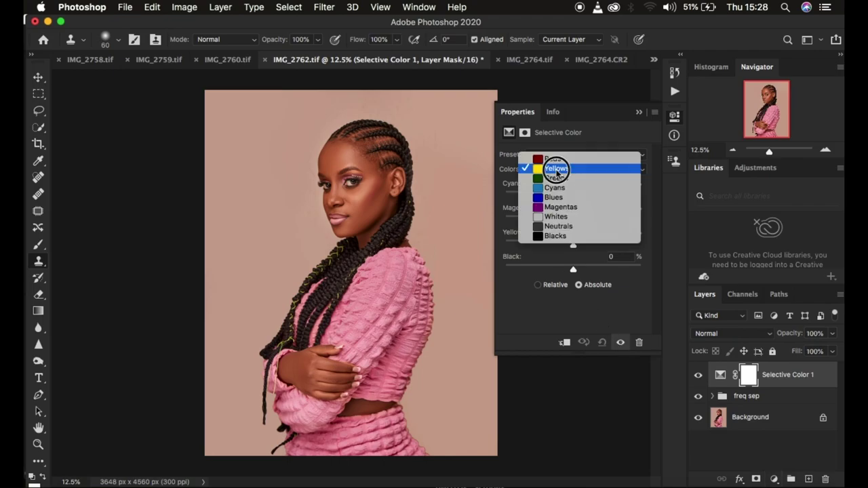
click(558, 236)
Set Black to +5 and Yellow to -4, then toggle the adjustment to compare
drag(573, 269, 577, 269)
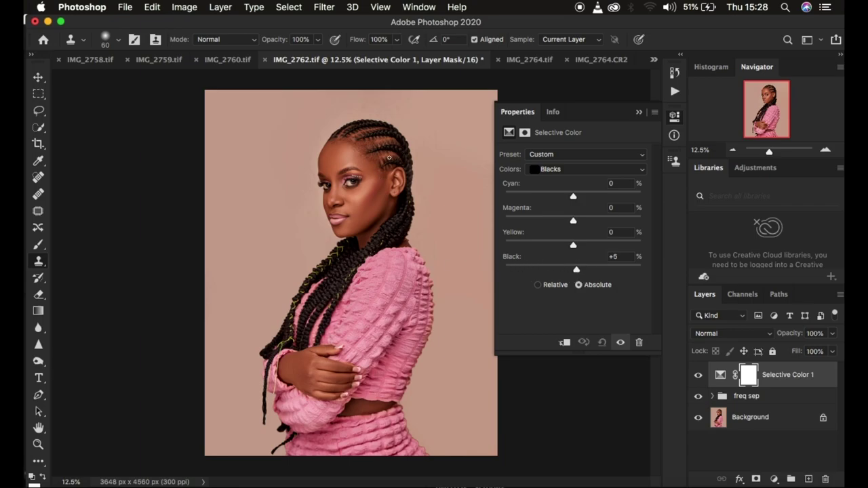
drag(573, 247, 571, 247)
click(698, 375)
click(698, 375)
Add a Hue/Saturation adjustment layer with Saturation -69 and invert its mask to black
click(774, 479)
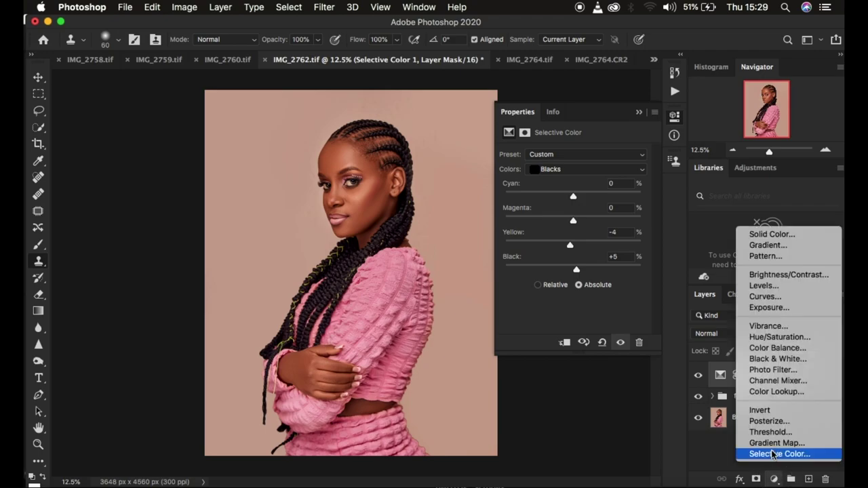
click(774, 337)
drag(543, 227, 525, 227)
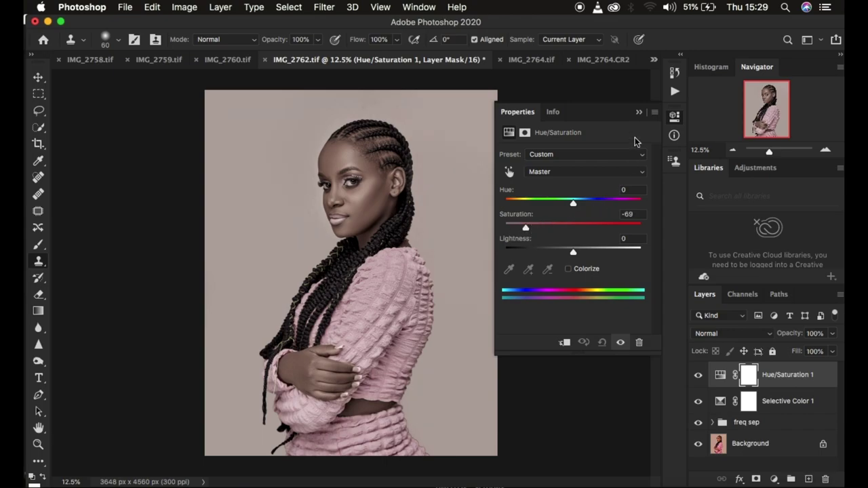
click(639, 113)
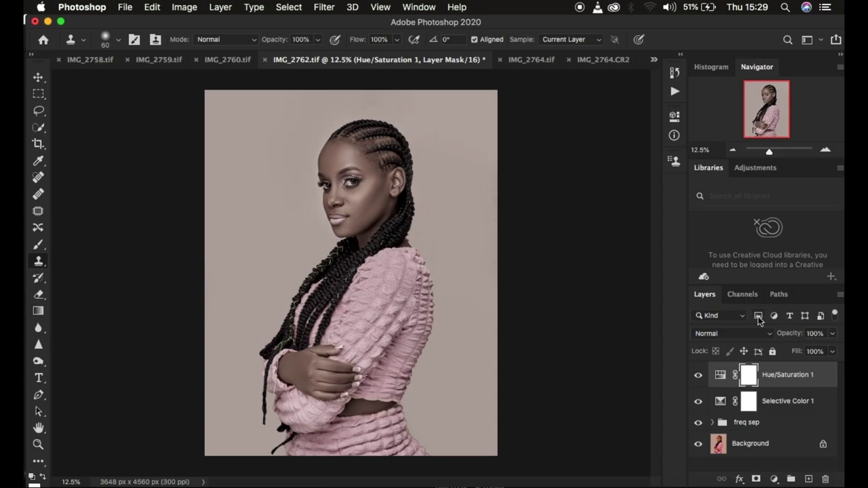
key(super+i)
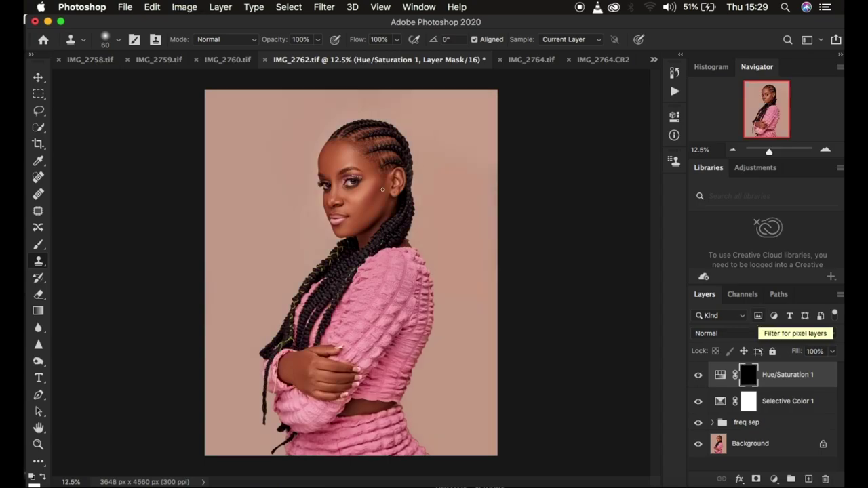
Switch to the Brush tool with white as the foreground colour
click(41, 247)
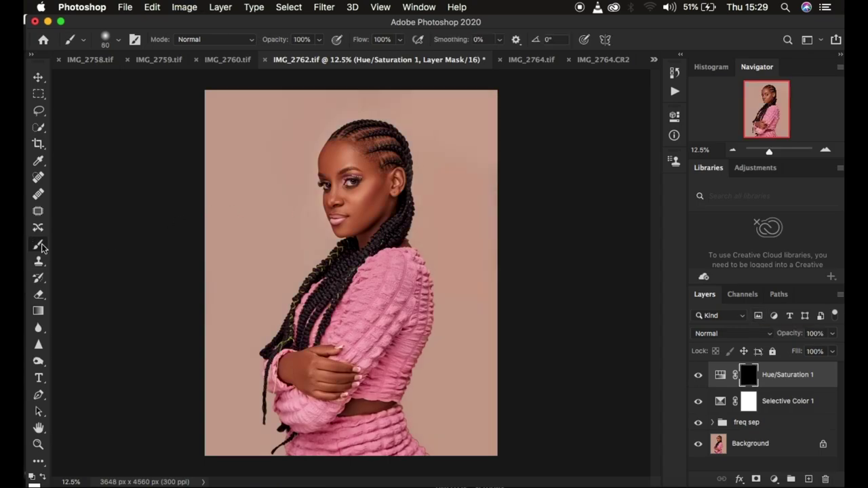
click(31, 478)
click(44, 478)
click(45, 478)
click(45, 477)
click(44, 475)
Paint the desaturation back onto both irises with a size 40 brush at 50% zoom
key(super+equal)
key(super+equal)
key(super+equal)
key(super+equal)
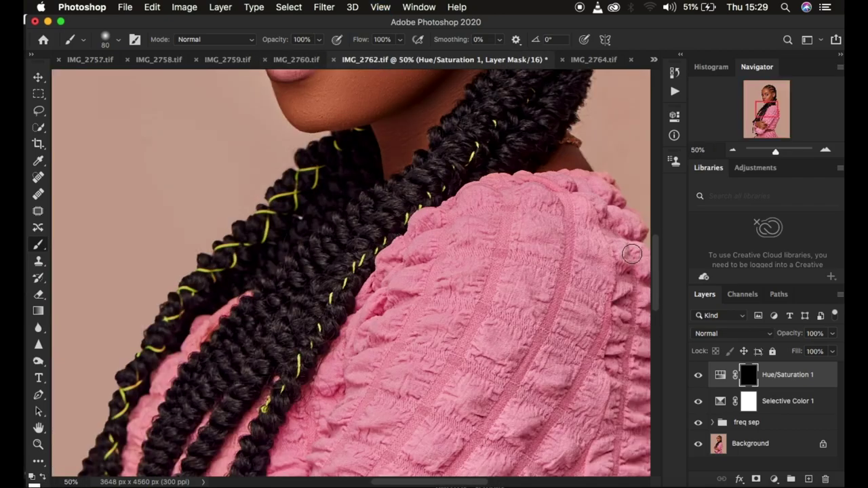
drag(660, 280, 659, 215)
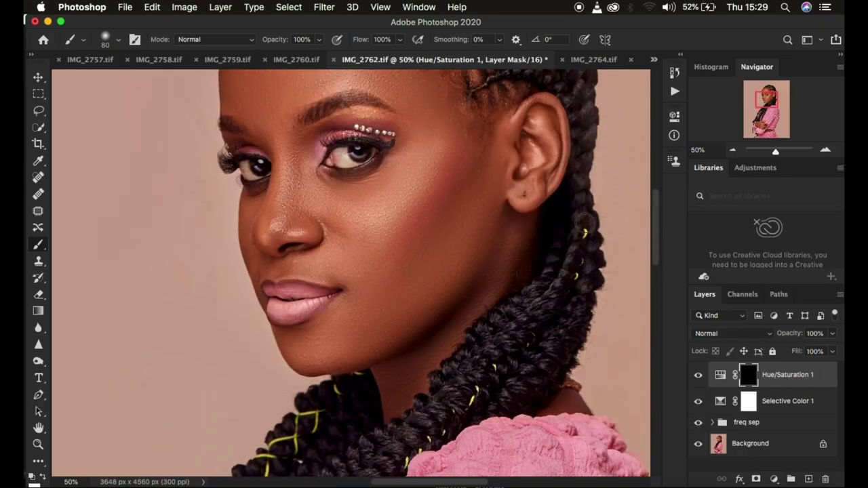
key(bracketleft)
key(bracketleft)
key(bracketleft)
key(bracketleft)
key(bracketleft)
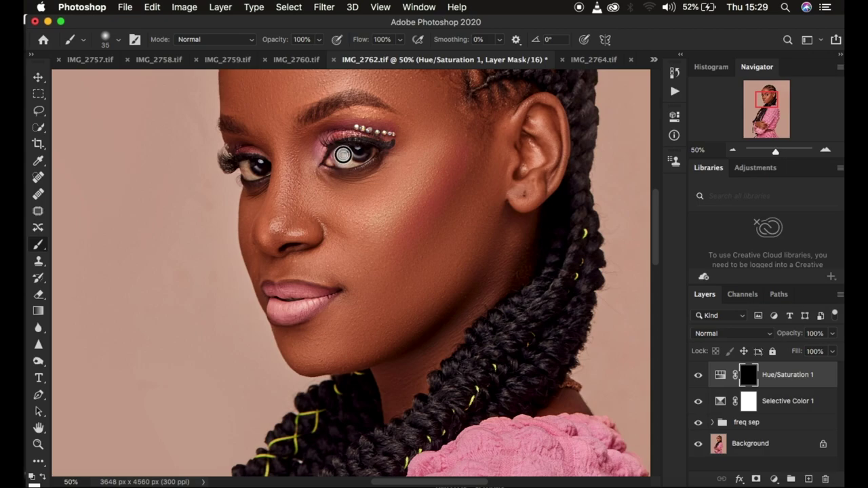
mouse_move(349, 162)
mouse_down()
mouse_move(372, 150)
mouse_move(339, 156)
mouse_up()
mouse_move(250, 165)
mouse_down()
mouse_move(248, 175)
mouse_move(258, 169)
mouse_move(251, 166)
mouse_up()
key(super+minus)
key(super+minus)
key(super+minus)
key(super+minus)
key(super+minus)
key(super+equal)
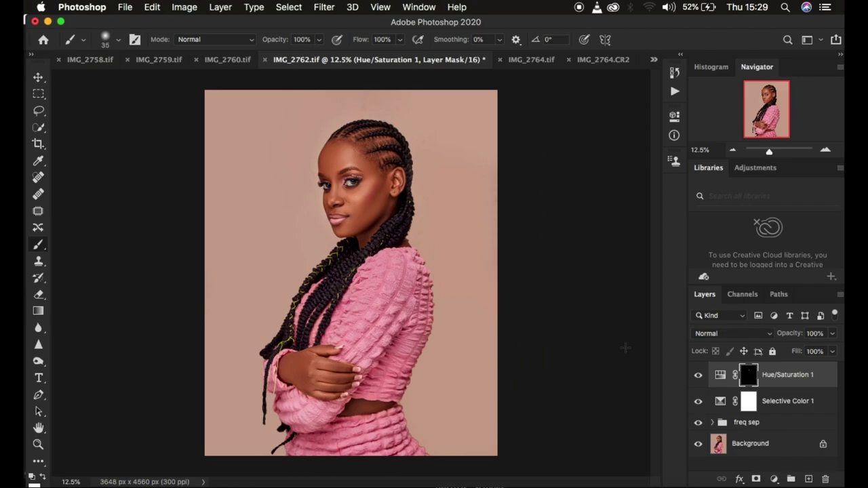
alt+click(699, 444)
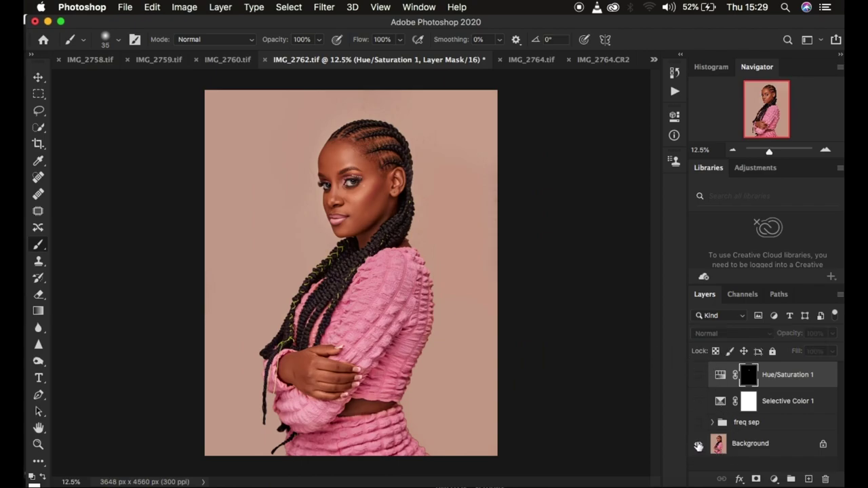
alt+click(699, 443)
alt+click(698, 443)
alt+click(699, 445)
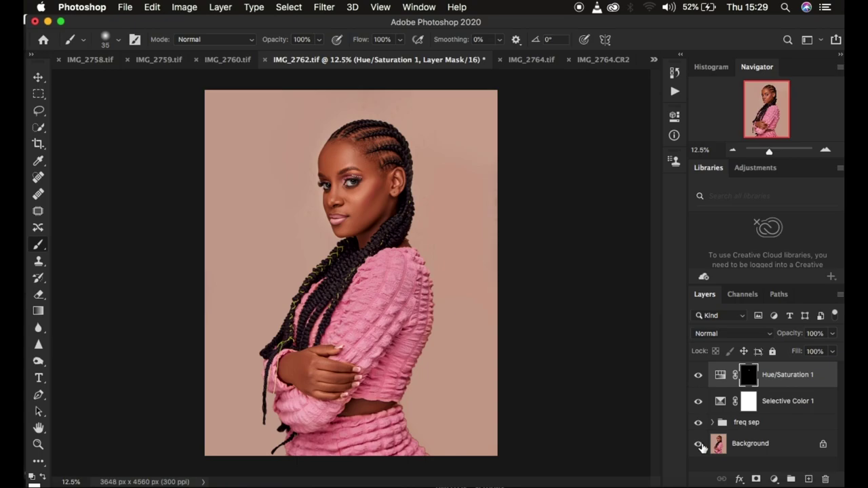